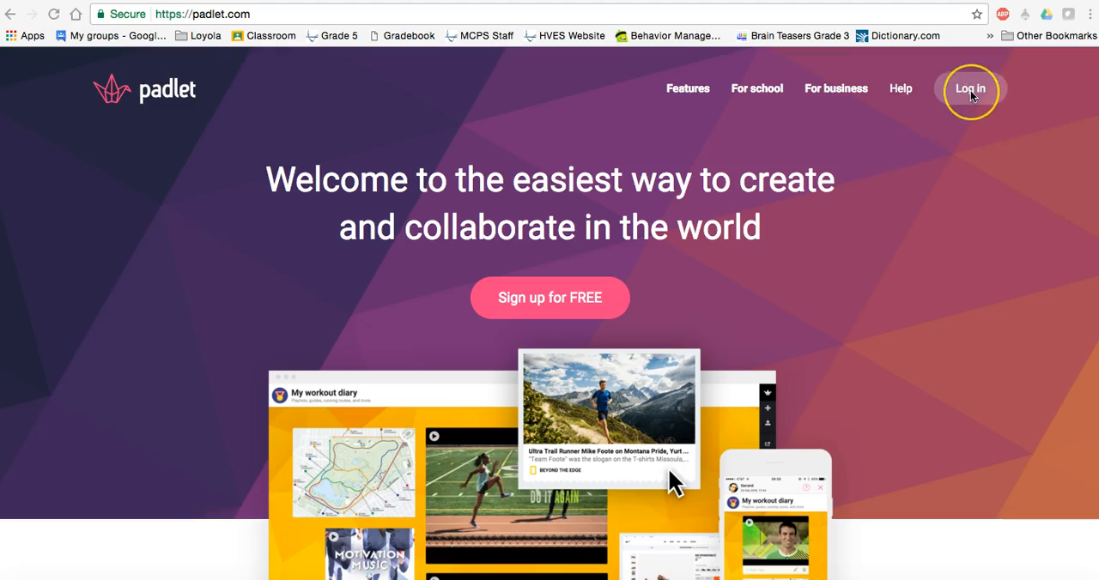
- Log in to Padlet with Google, using the school account
left_click(971, 93)
left_click(592, 253)
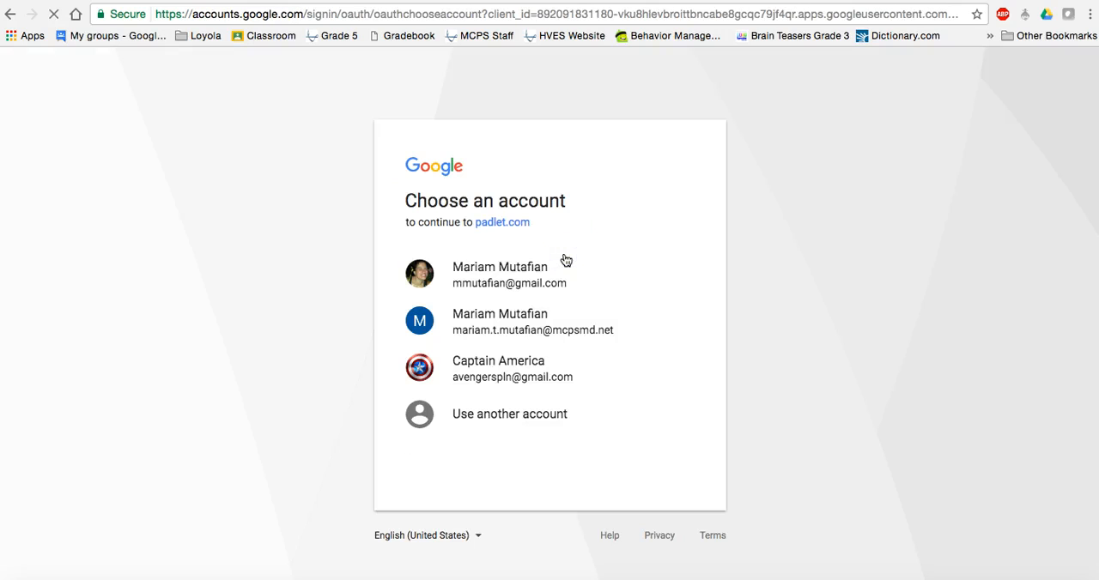
left_click(477, 319)
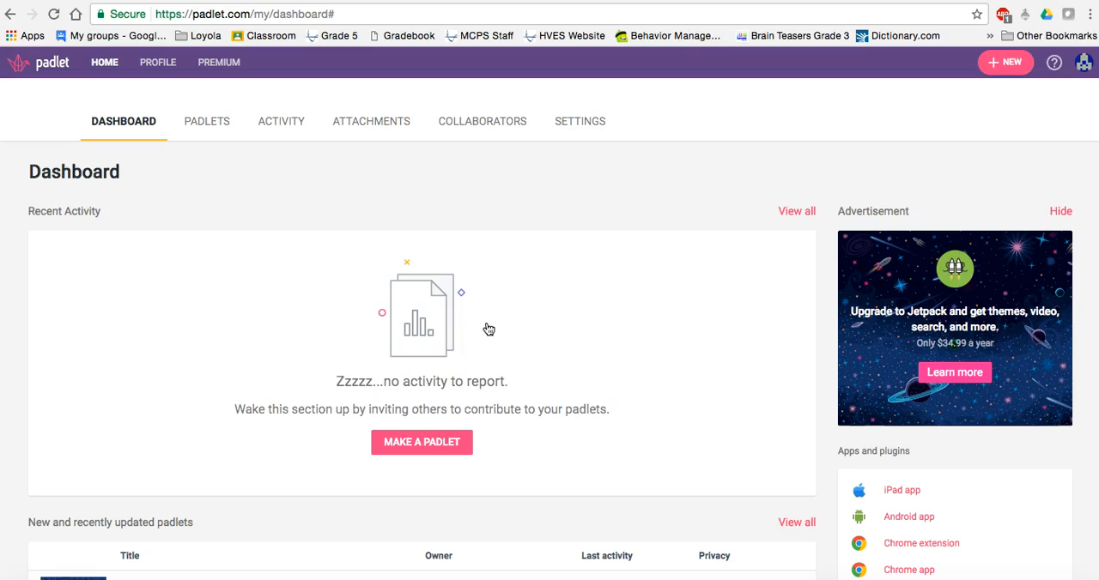
- Make a new padlet from the dashboard with the blank Wall layout
scroll(488, 329, "down", 5)
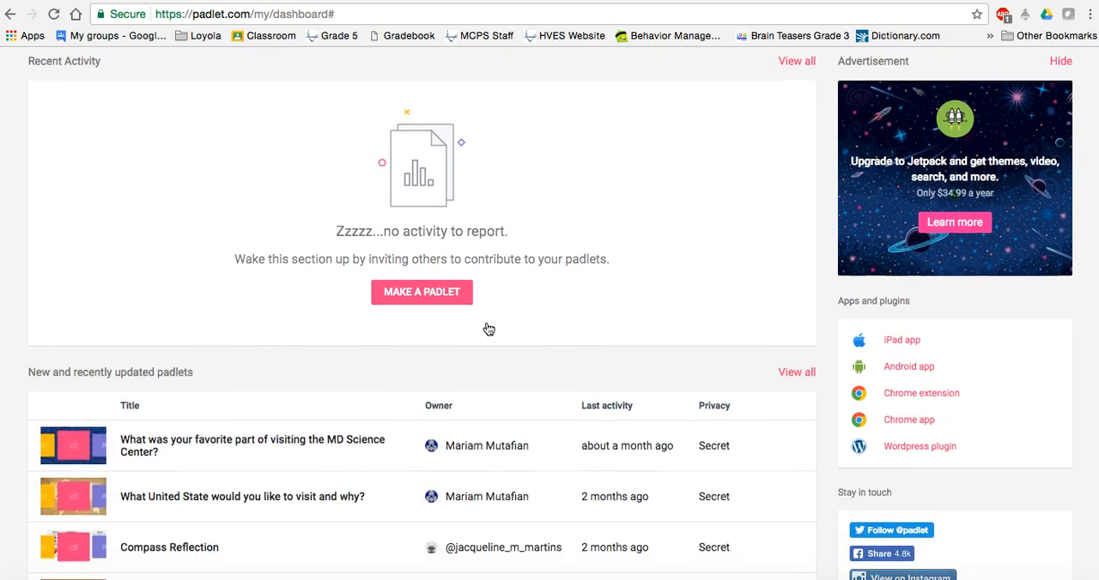
scroll(489, 329, "down", 3)
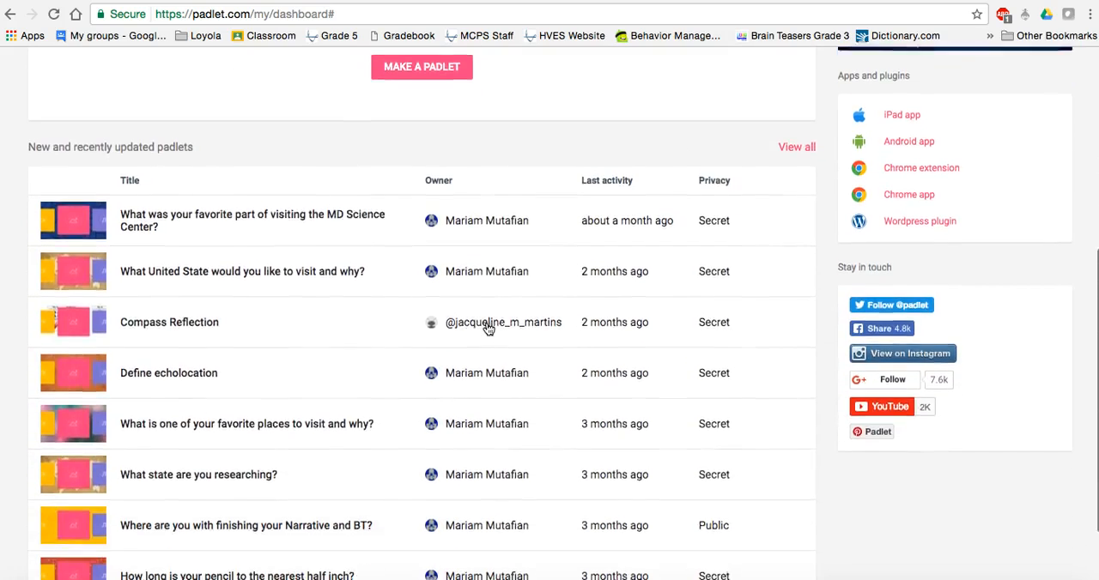
left_click(358, 237)
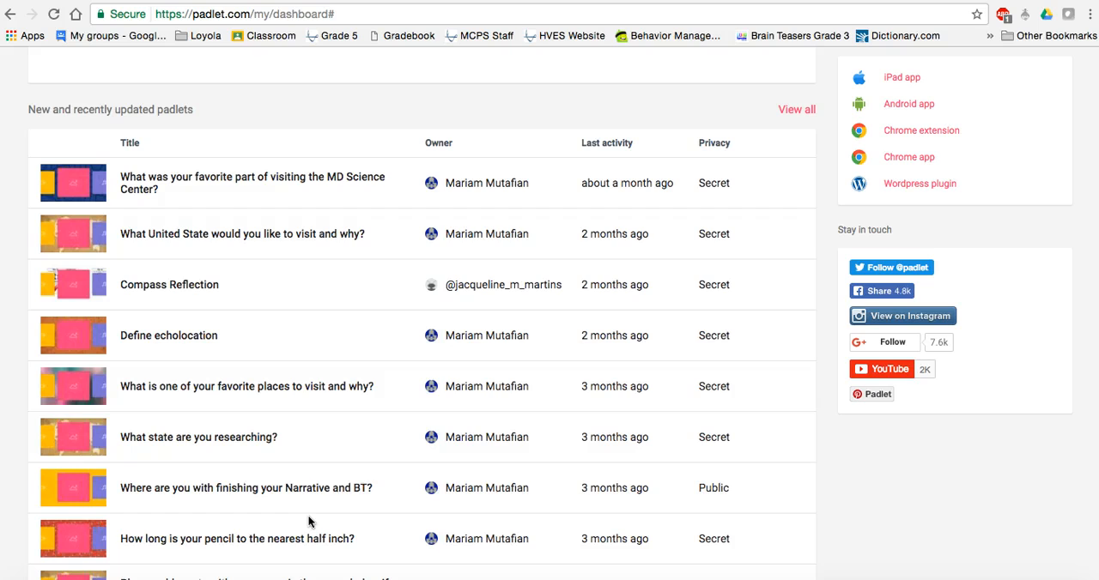
scroll(310, 521, "up", 5)
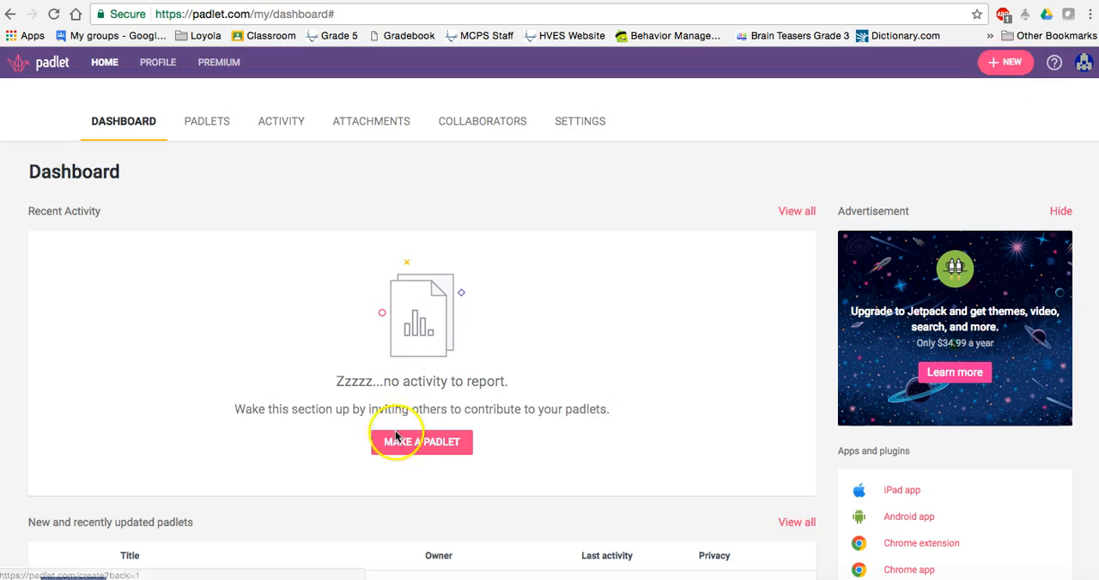
left_click(421, 443)
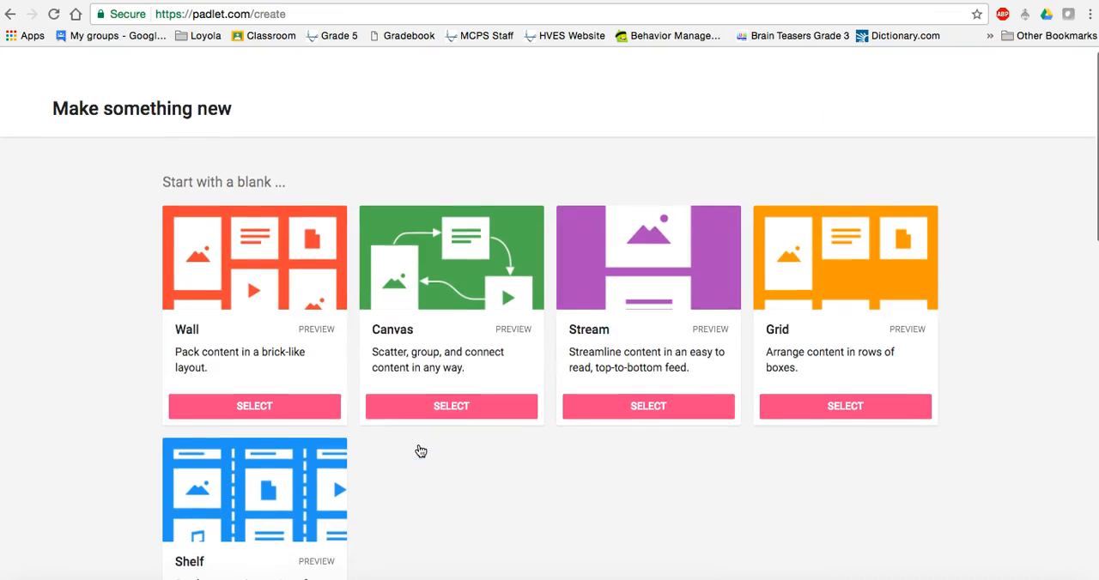
scroll(420, 451, "down", 1)
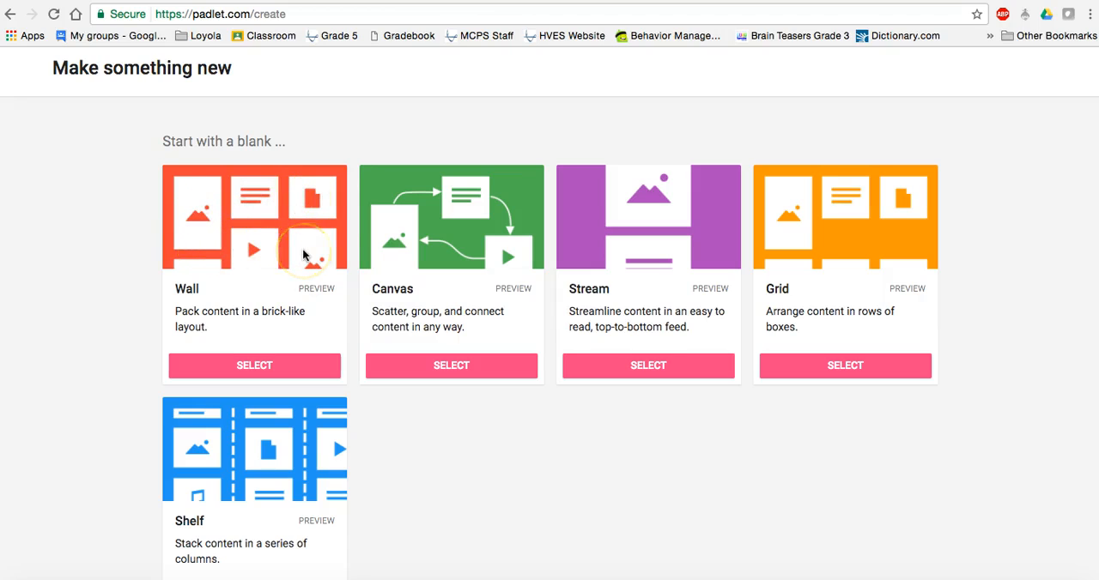
left_click(246, 367)
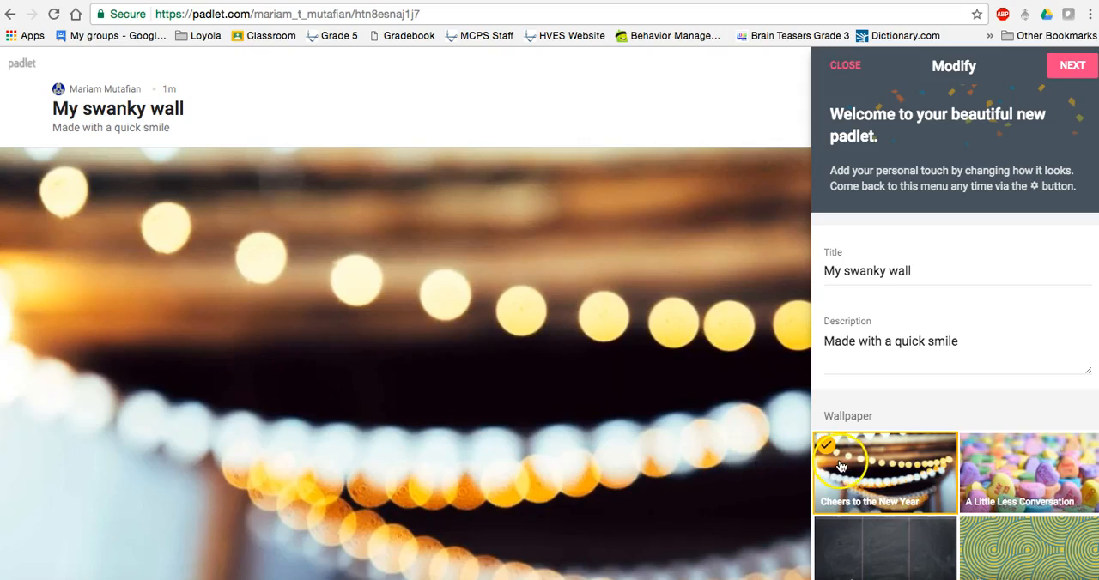
- Set the padlet's wallpaper to Blackboard from the full wallpaper gallery and return to the padlet's settings
scroll(912, 467, "down", 1)
scroll(912, 467, "down", 3)
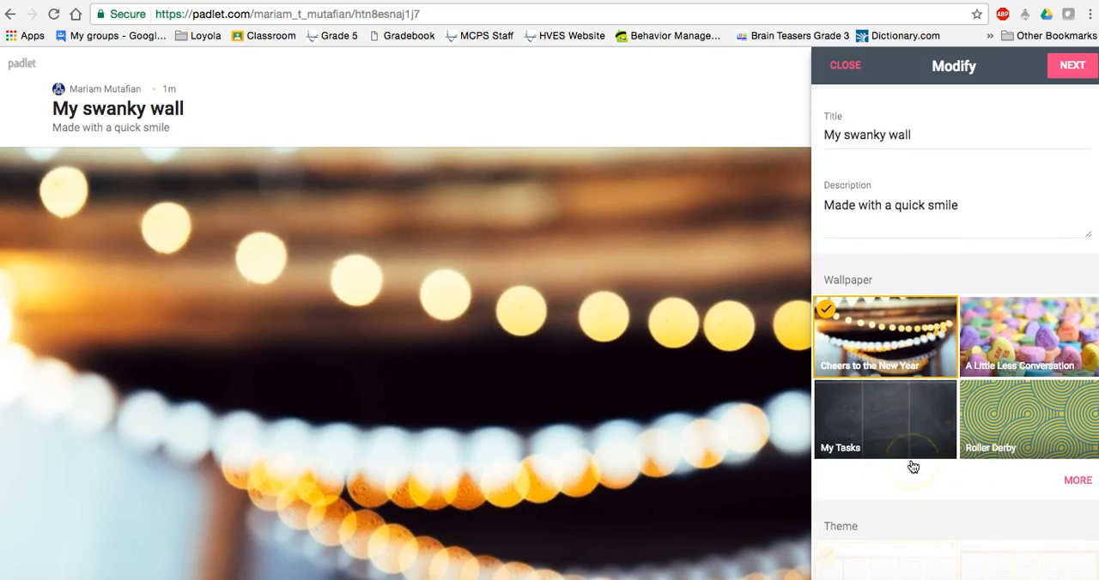
left_click(1072, 484)
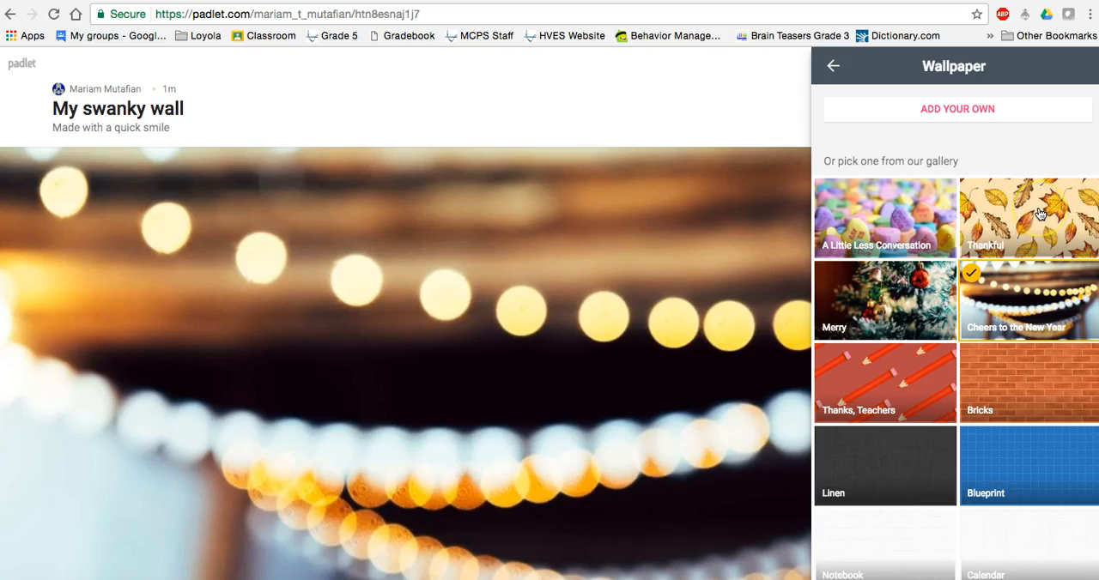
scroll(1041, 219, "down", 2)
scroll(1040, 213, "down", 2)
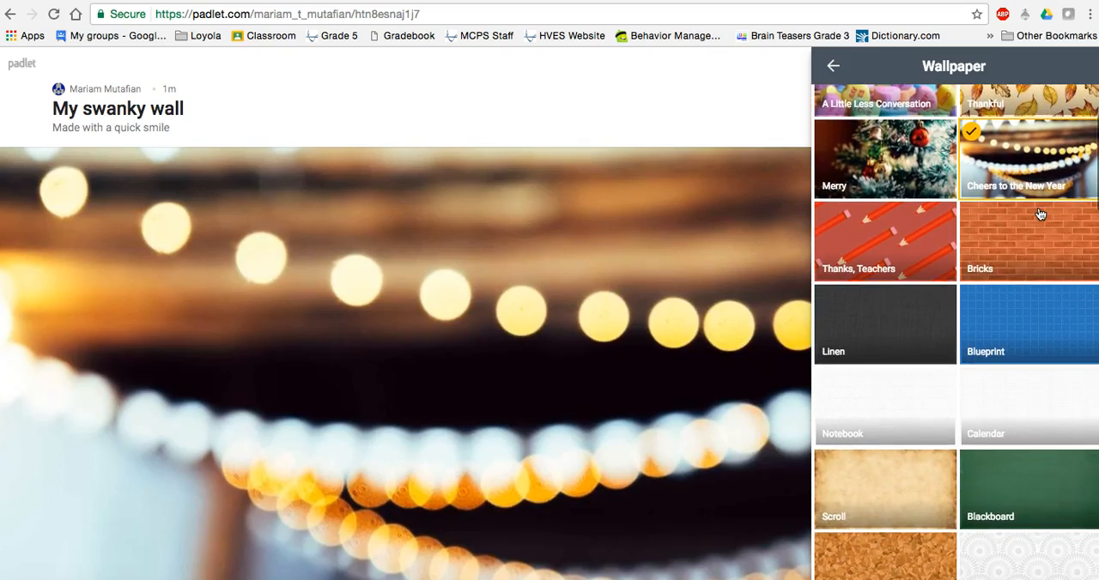
scroll(1040, 214, "down", 2)
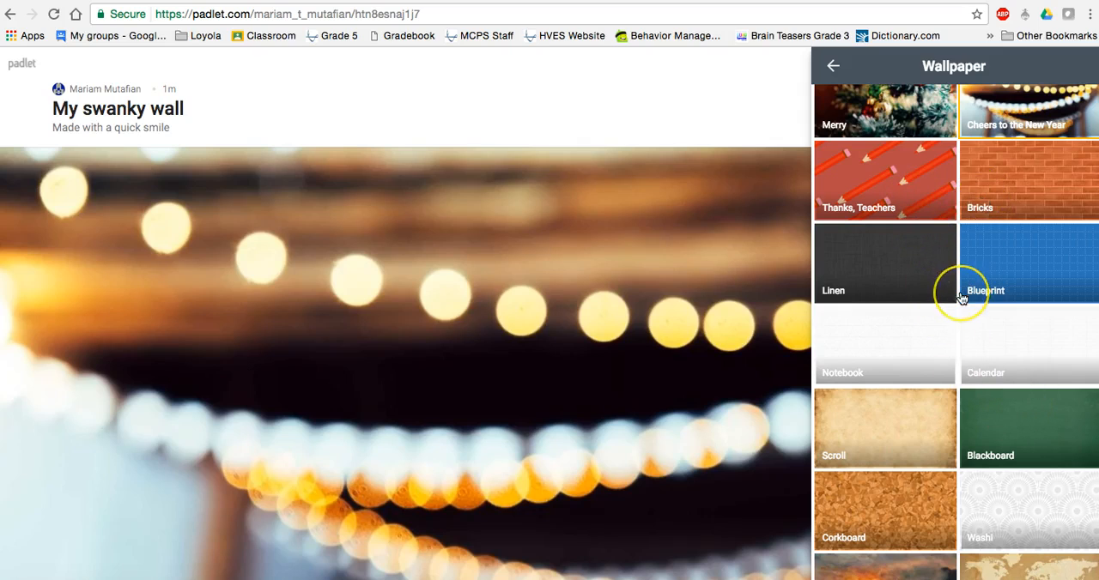
scroll(959, 283, "down", 4)
scroll(961, 297, "down", 3)
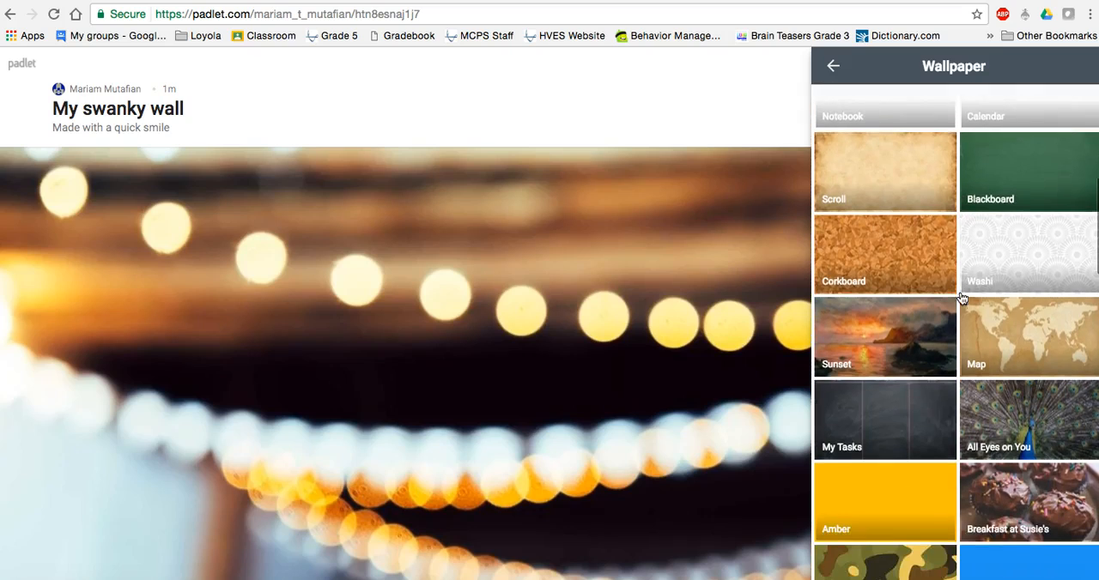
scroll(961, 298, "down", 3)
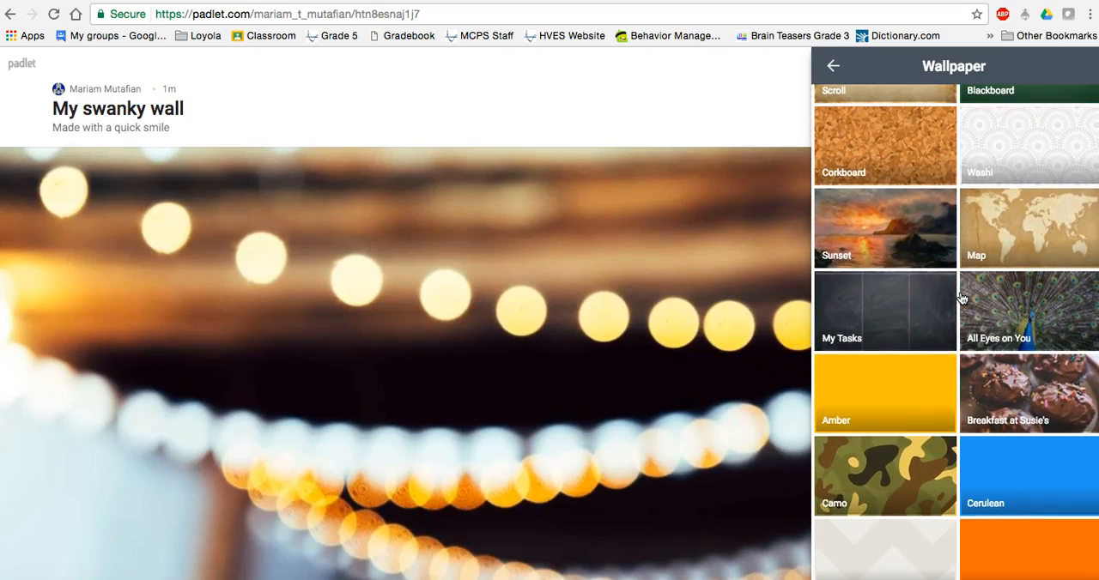
scroll(961, 298, "down", 3)
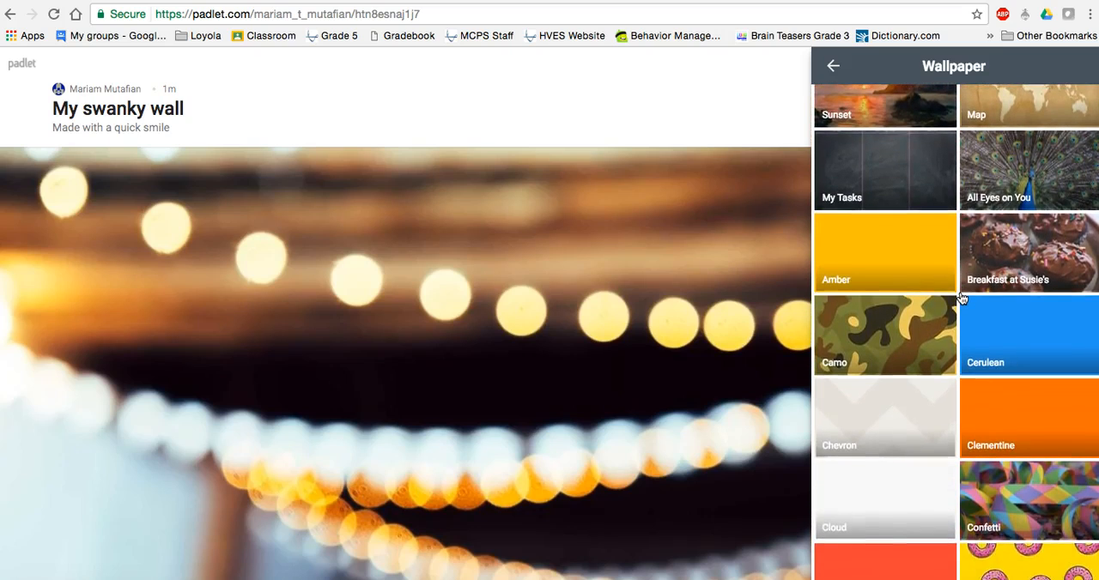
scroll(961, 298, "up", 1)
scroll(962, 298, "up", 5)
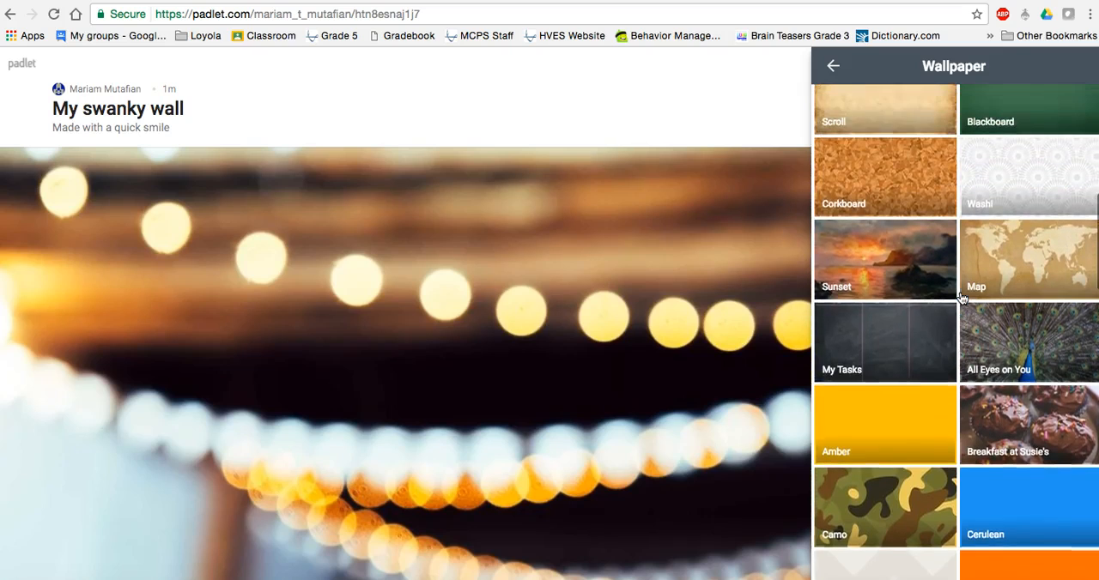
left_click(1017, 215)
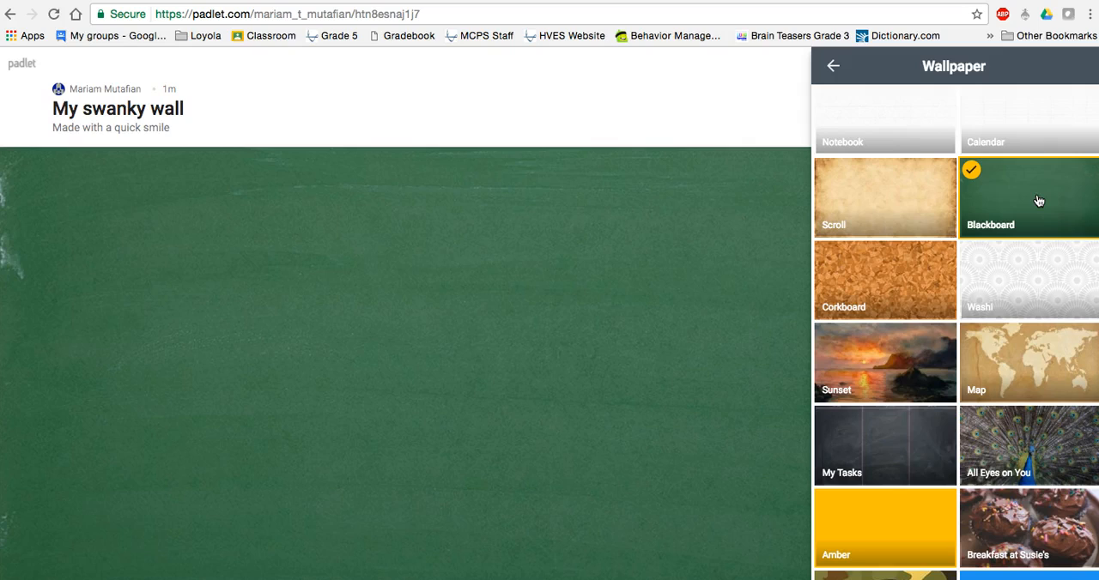
left_click(833, 67)
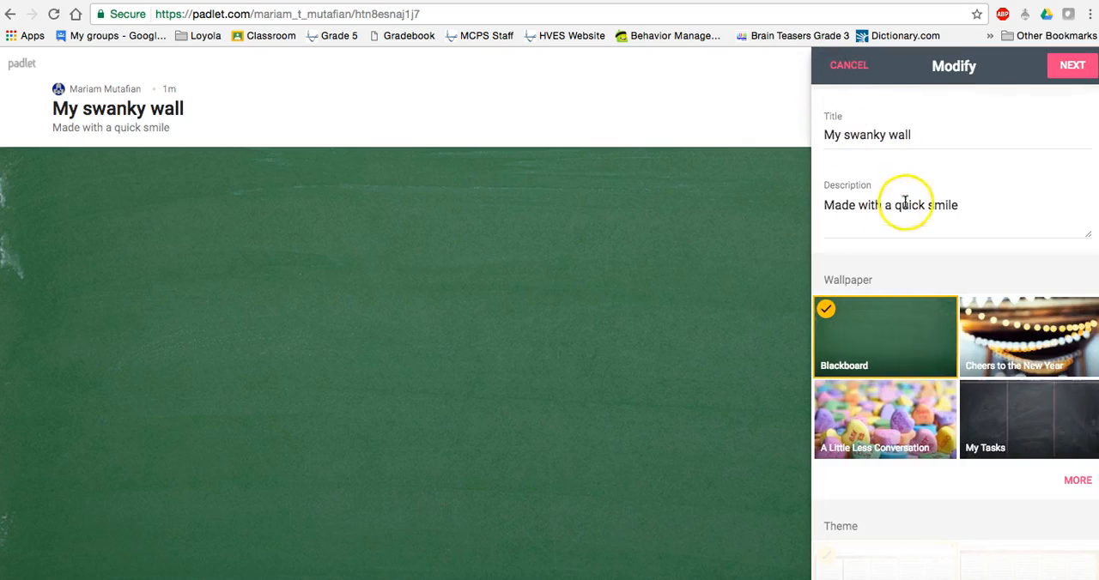
- Replace the padlet's title with "How did you spend your summer vacation?"
left_click(915, 135)
left_click_drag(915, 135, 810, 134)
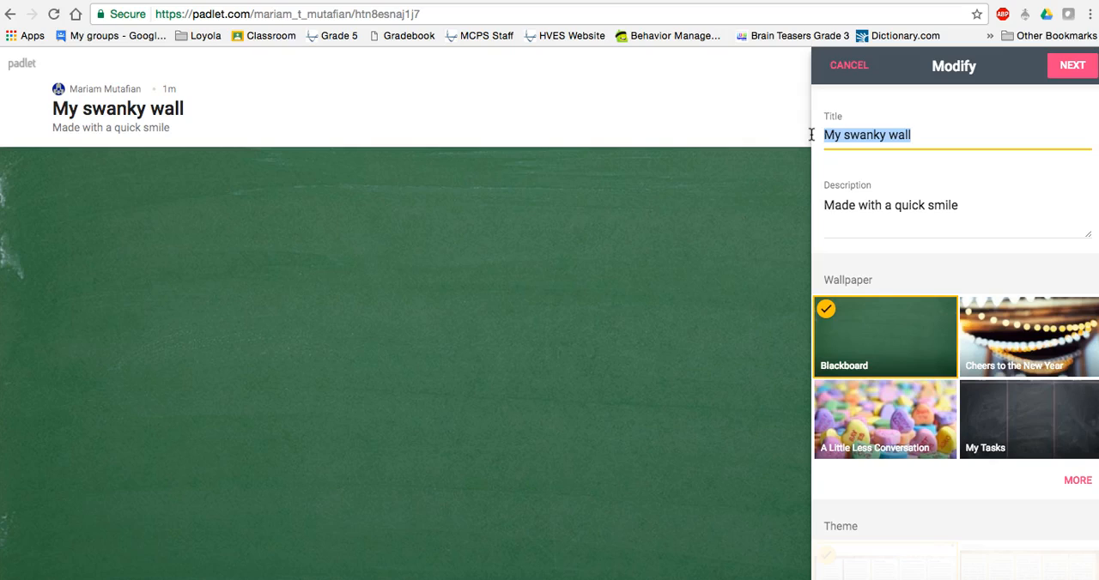
type("How d")
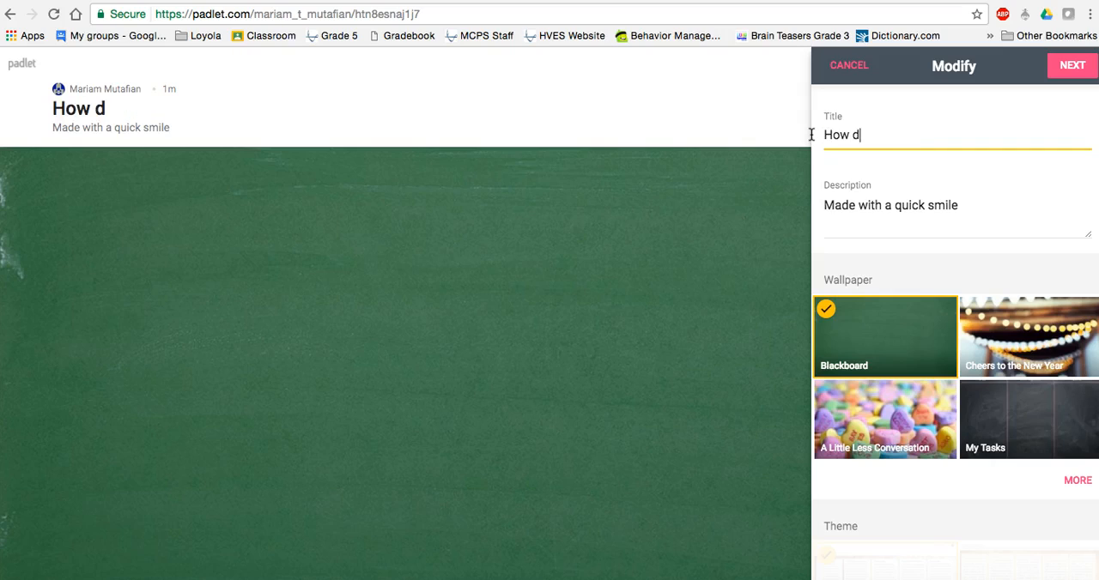
type("id you spend your")
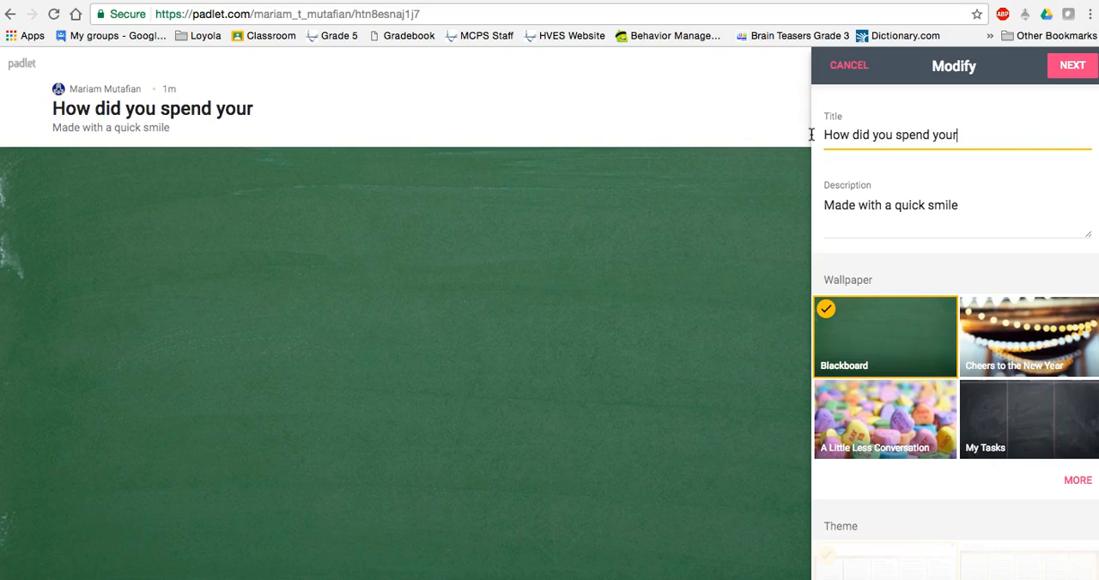
type(" summer v")
key("BackSpace")
type("r vacation?")
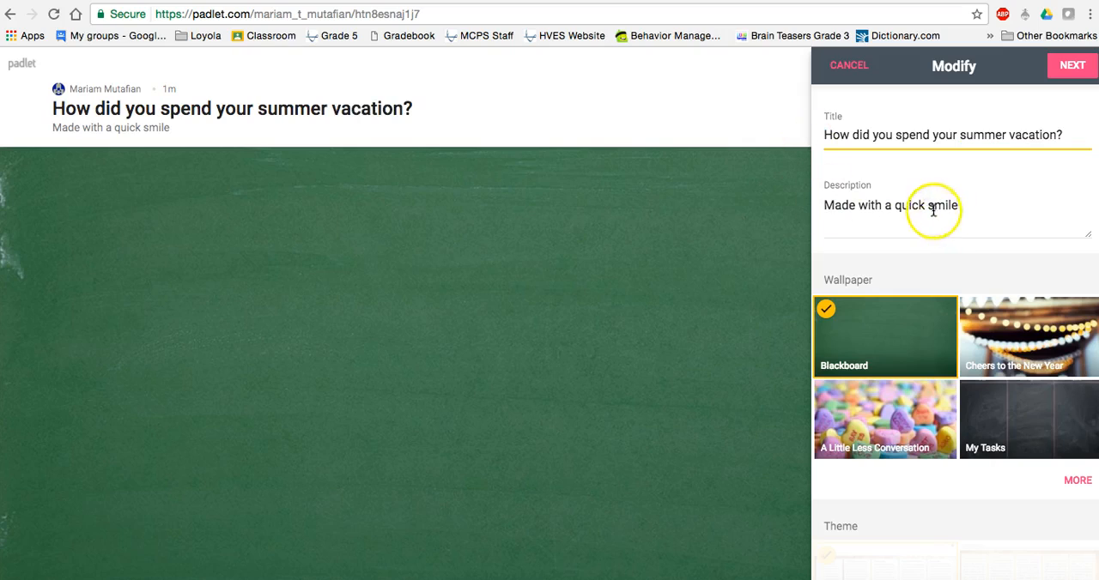
- Replace the padlet's description with "Add at least 2 details."
left_click_drag(963, 205, 813, 205)
type("A")
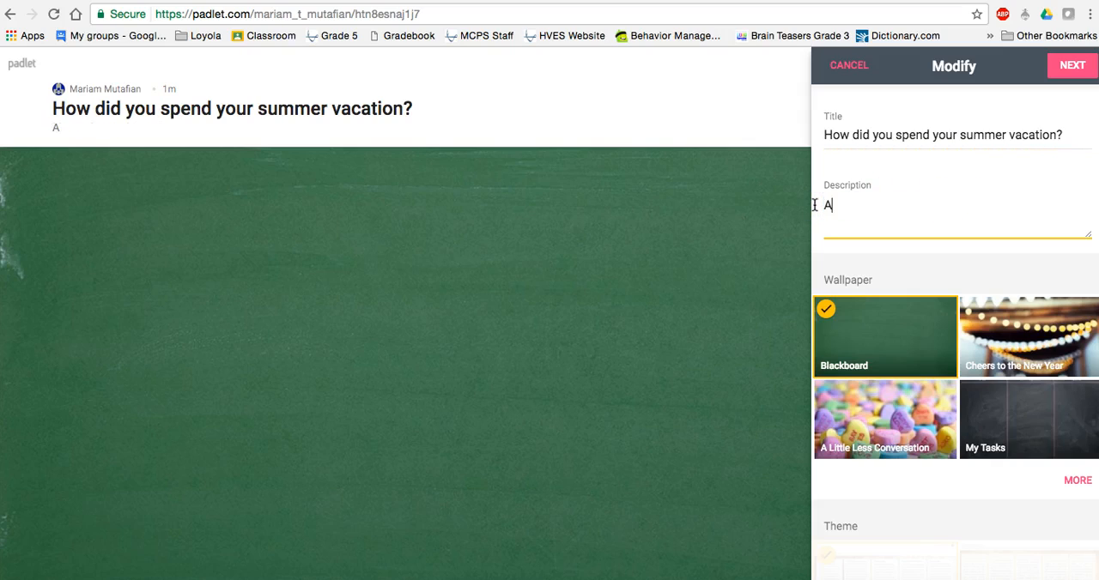
type("dd at leas")
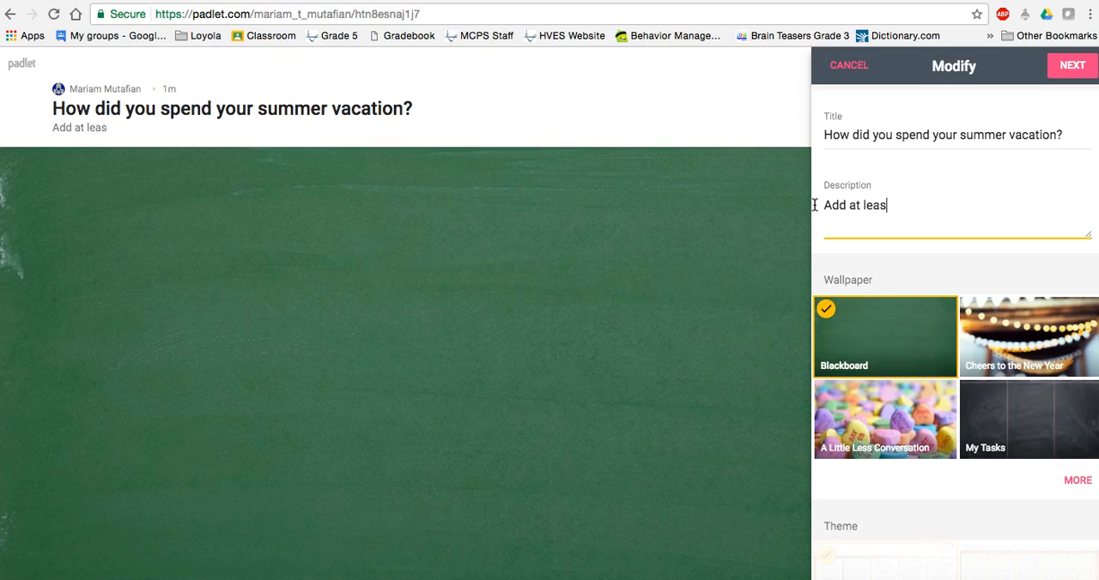
type("t 2 details.")
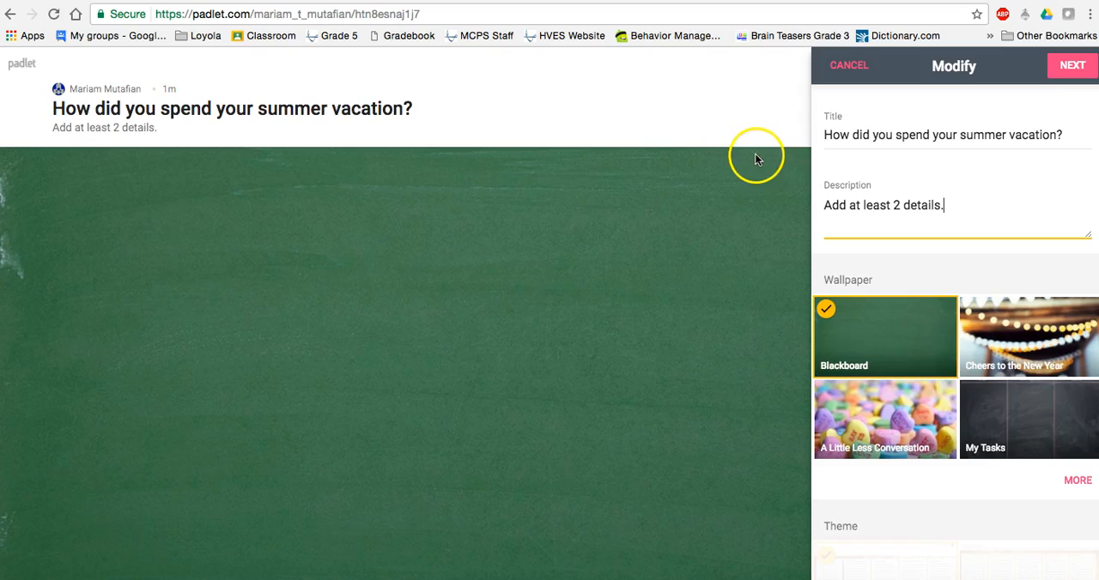
- Choose Secret as the padlet's privacy and finish the setup to start posting
left_click(1069, 67)
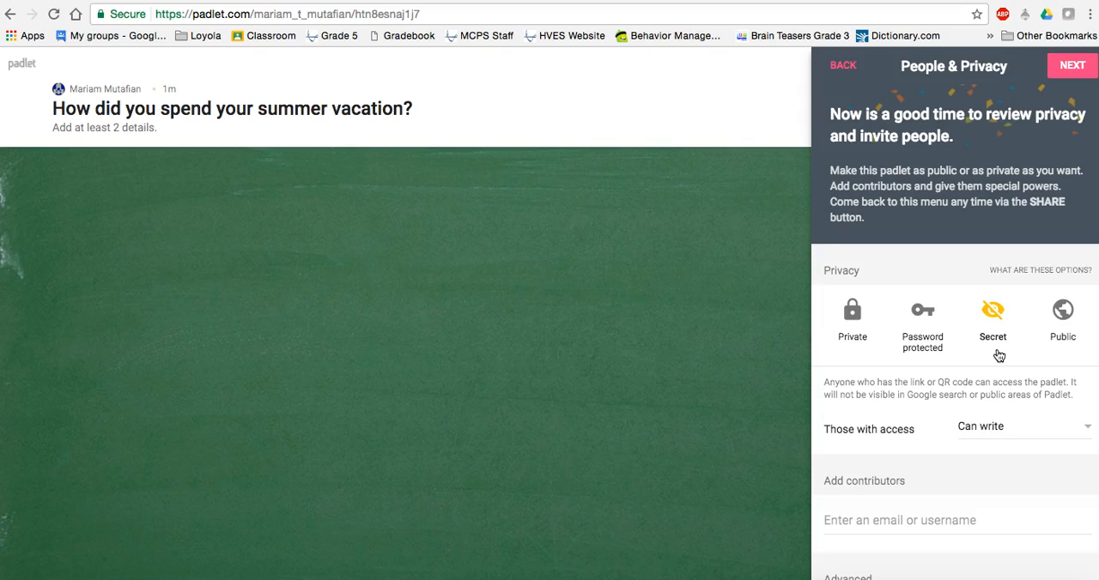
left_click(992, 314)
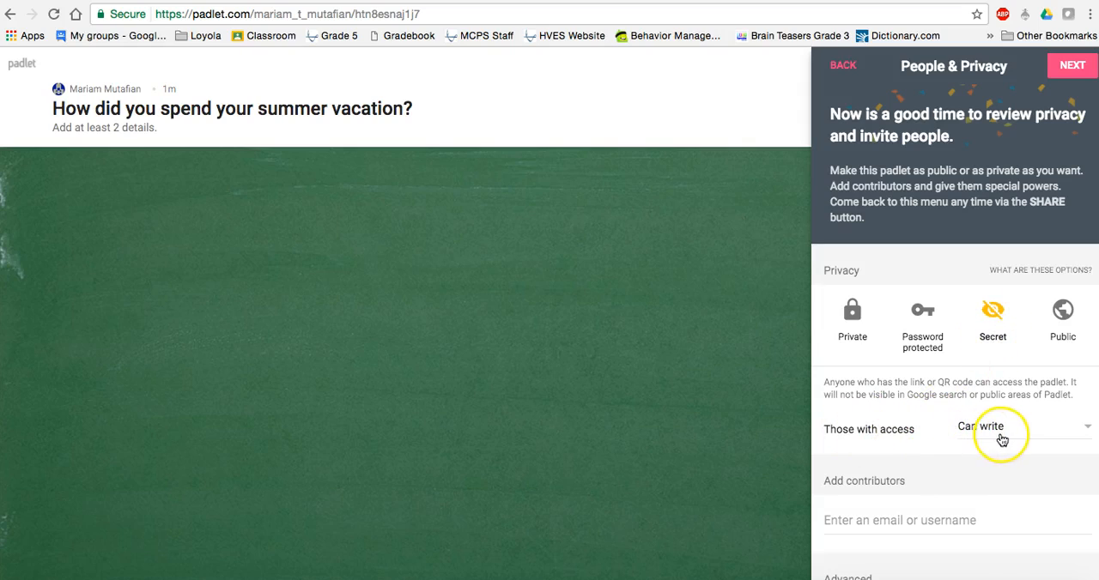
left_click(1074, 76)
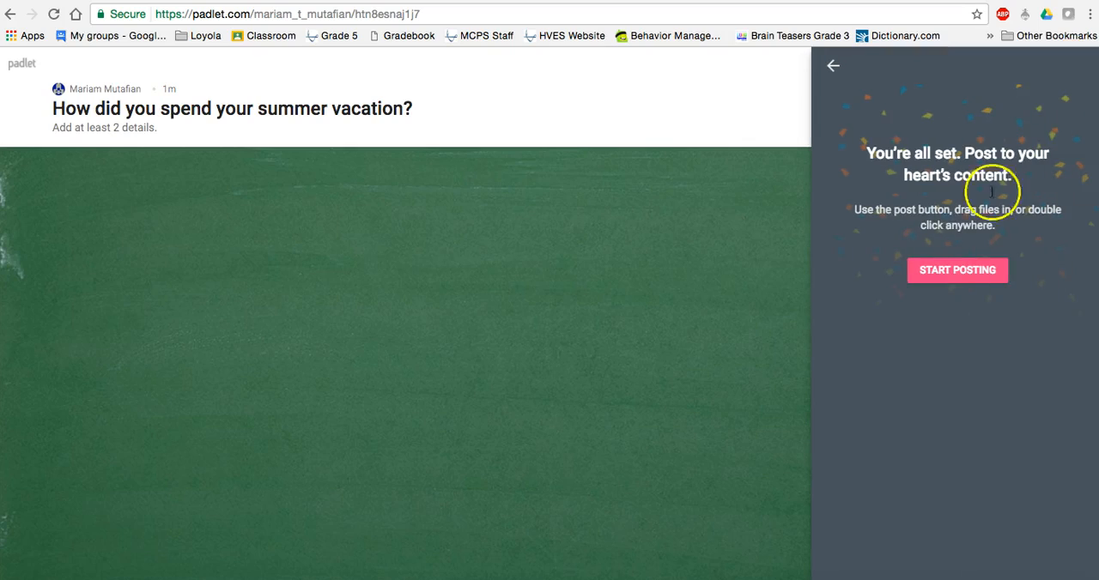
left_click(946, 270)
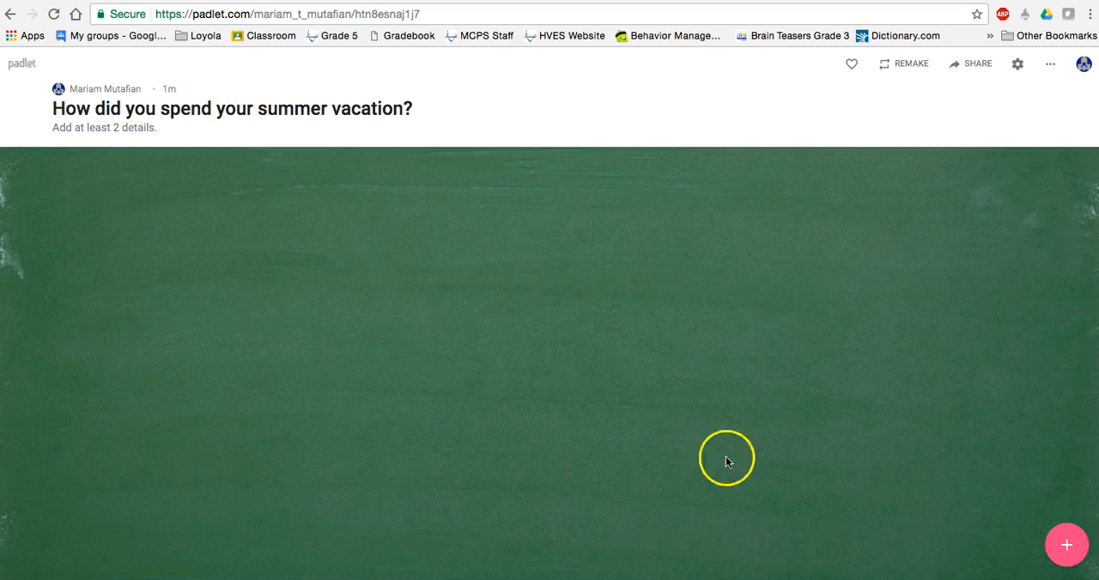
- Start a new post on the padlet and enter the teacher's short name as its title
double_click(83, 198)
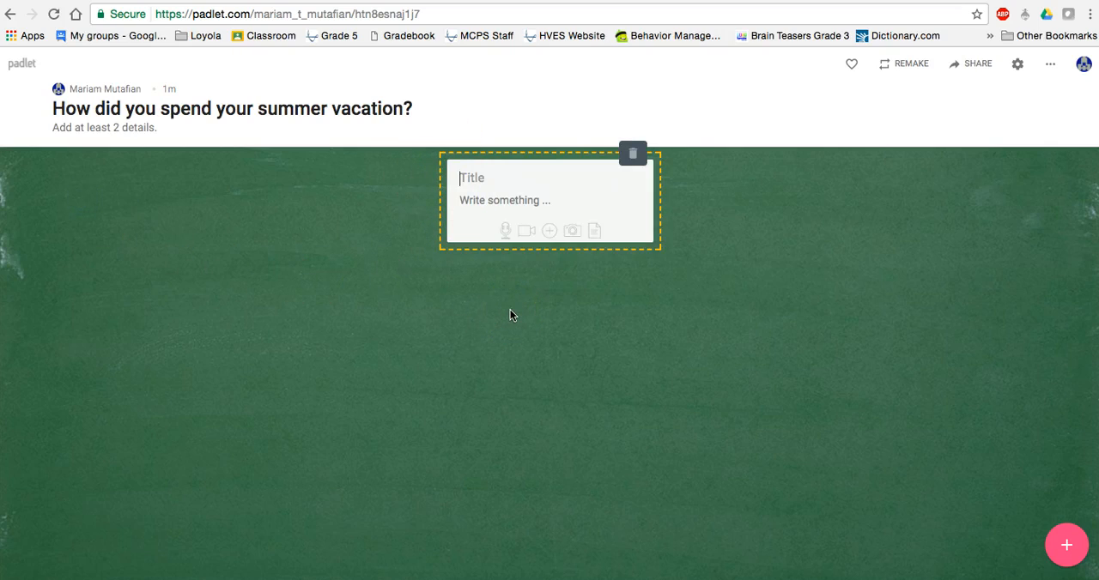
type("Ms. M")
left_click(513, 206)
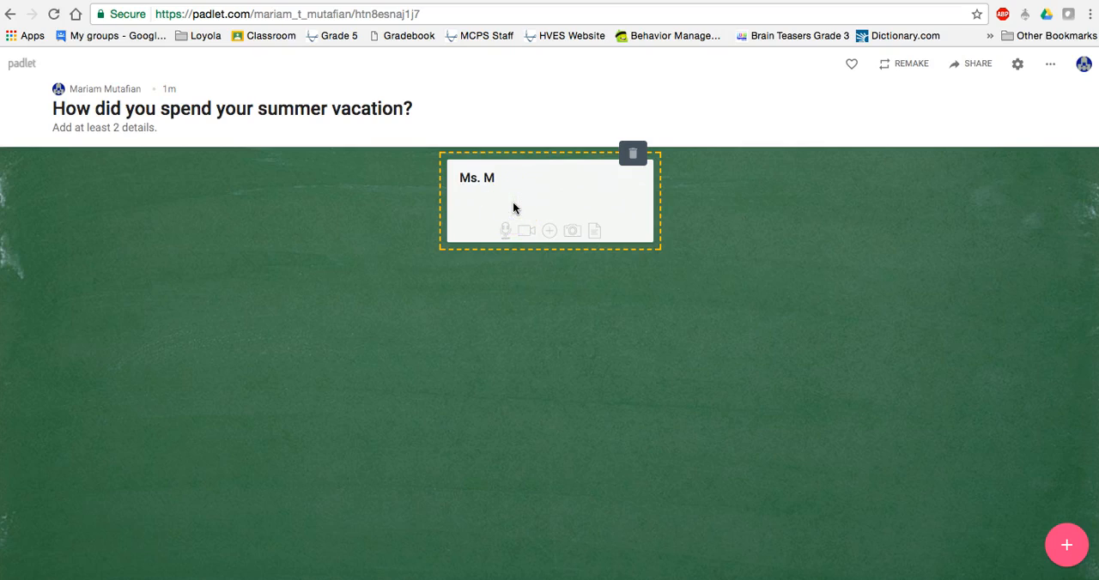
- Write "I spent my summer reading books, watching movies and traveling to Florida with my family." as the post's body text
type("I spent my summer reading ")
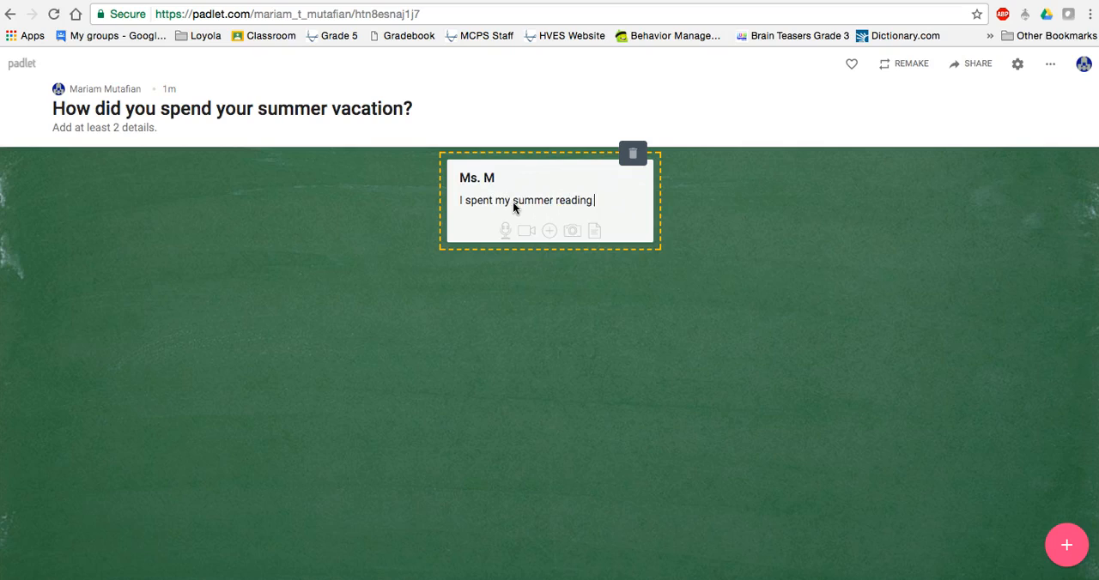
type("books, wat")
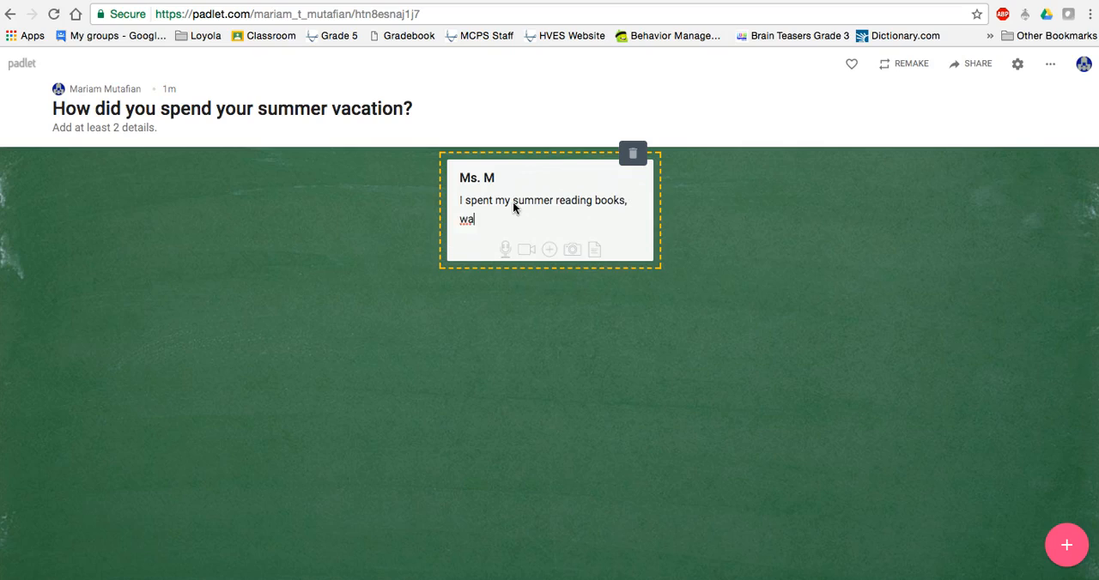
type("ching movies and travelling")
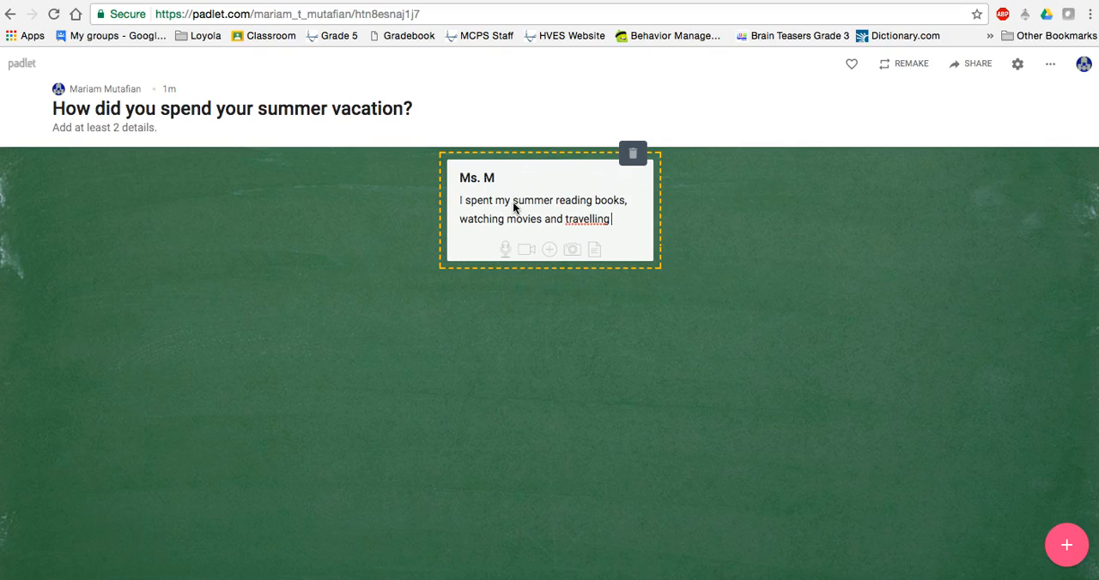
key("BackSpace")
key("BackSpace")
type("ing to FL")
key("BackSpace")
type("lorida with")
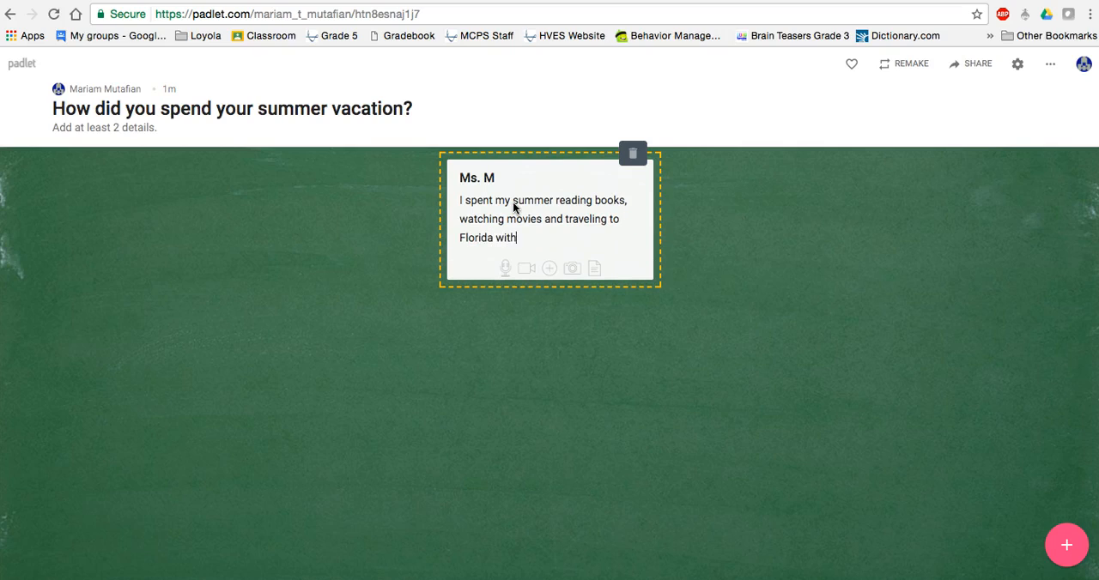
type(" my family. I read The Gold")
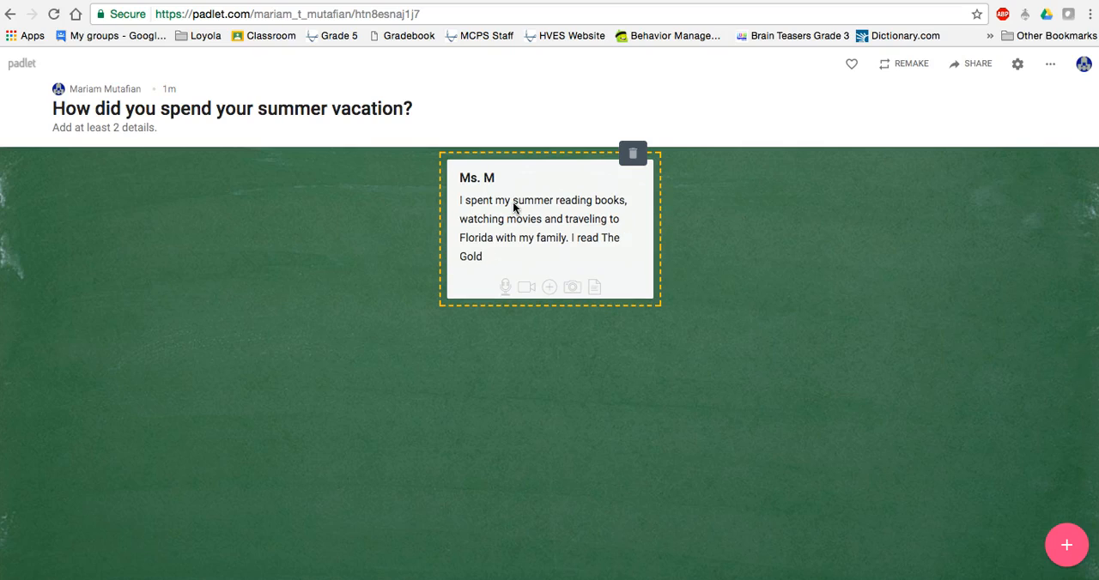
- Continue the post's body with "I read The Goldfinch and saw Wonder Woman" and publish the post
type("finch and saw Wonder Woman")
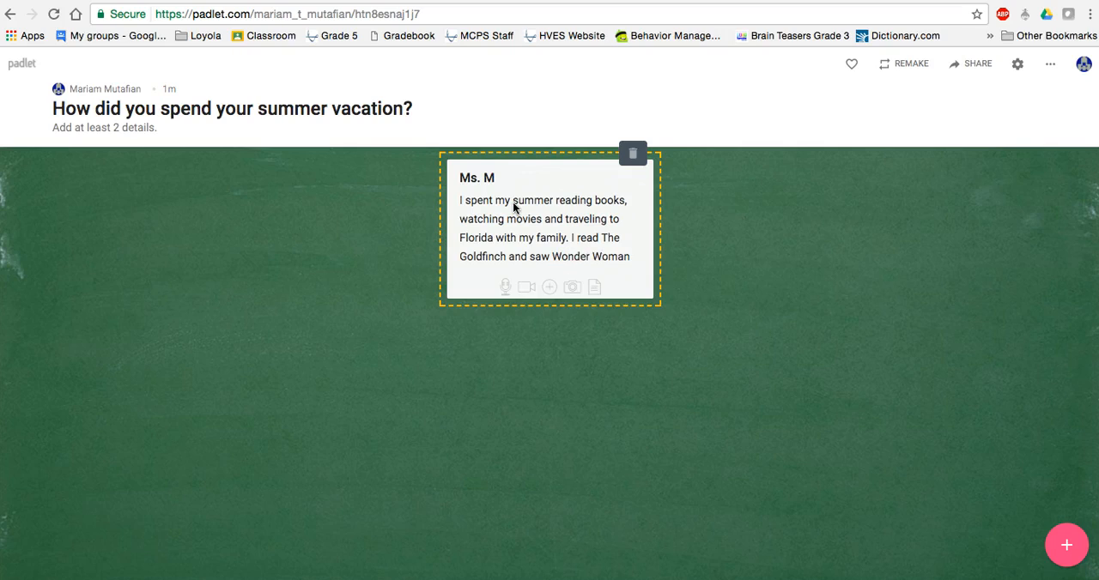
type(".")
key("BackSpace")
left_click(724, 314)
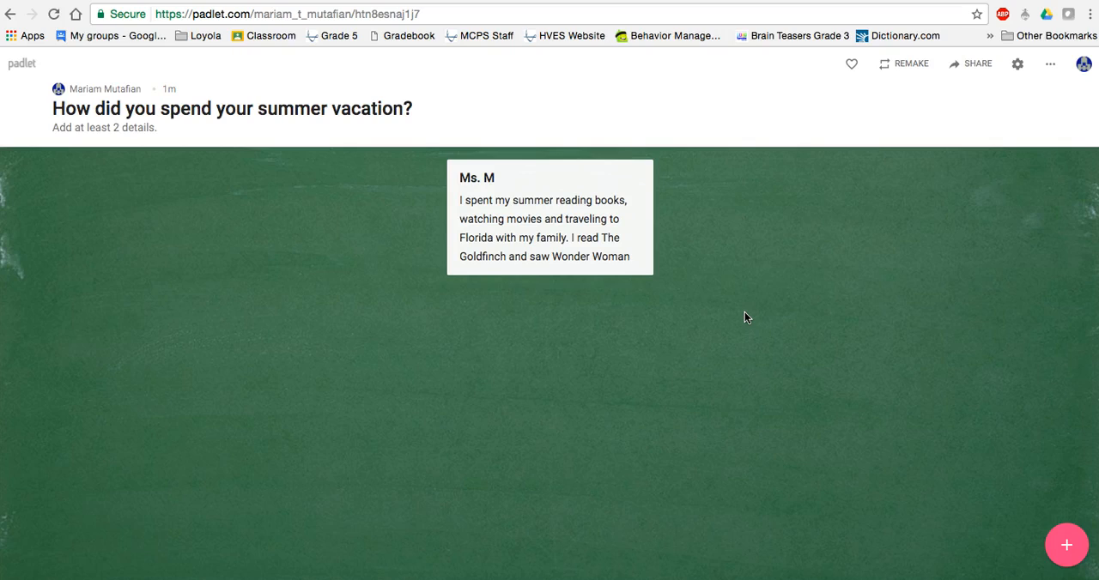
- Copy the link to this padlet from its share and export options
left_click(978, 69)
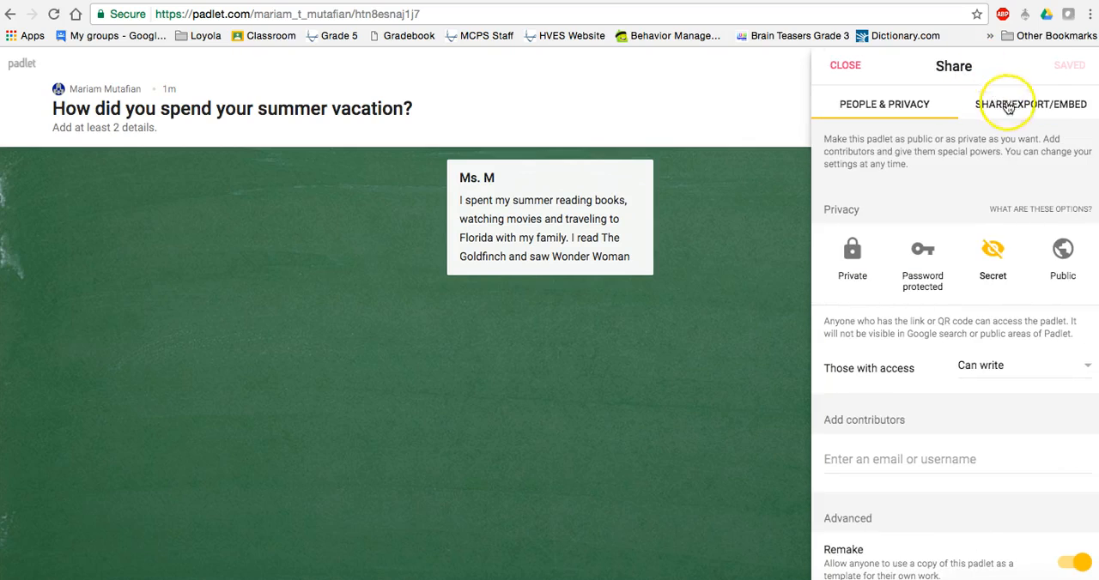
left_click(1033, 110)
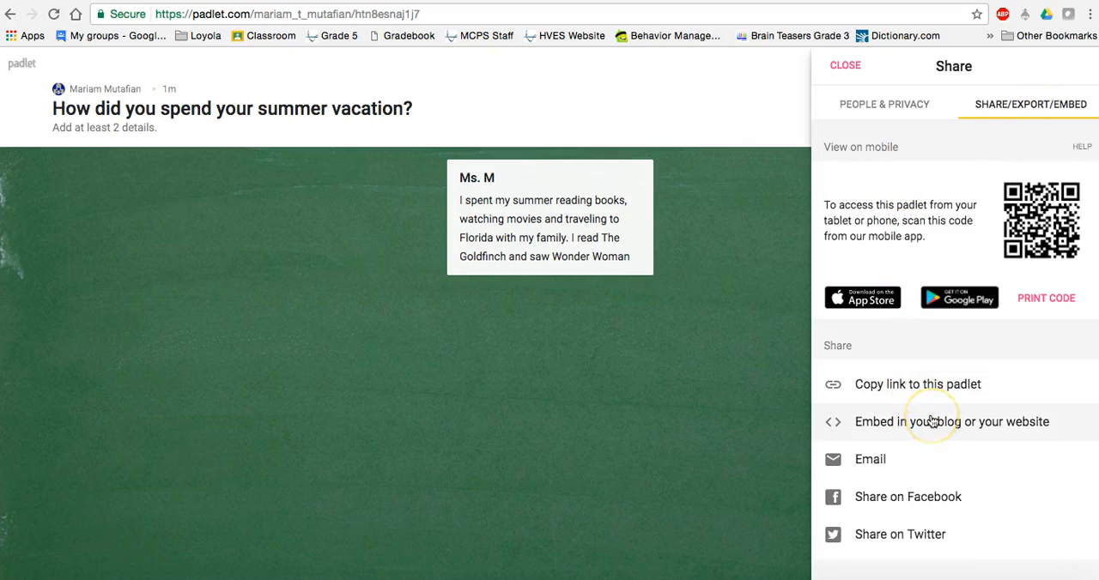
scroll(932, 422, "down", 3)
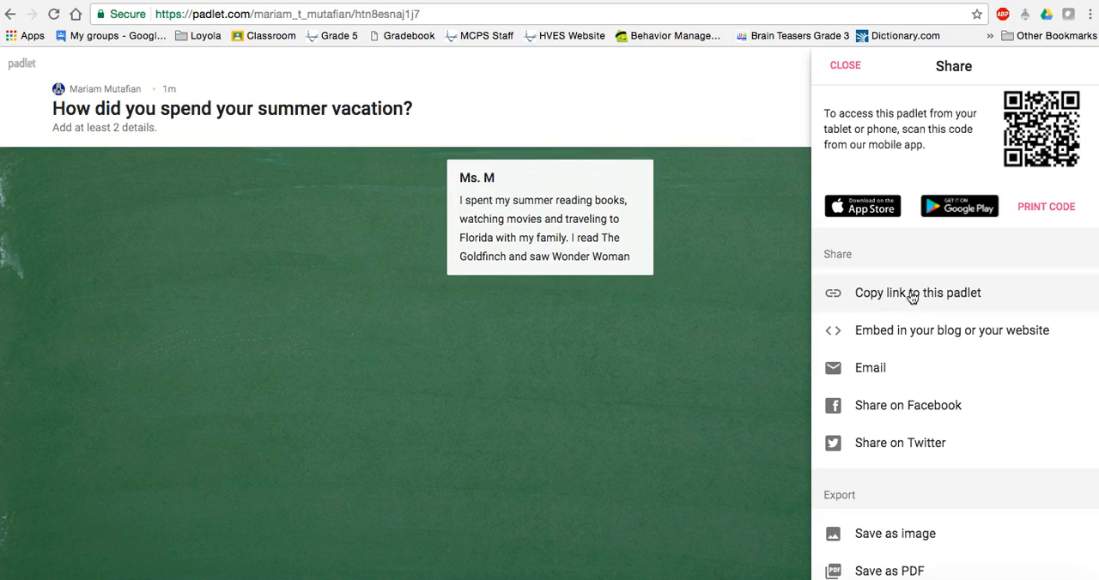
left_click(912, 296)
left_click(888, 292)
left_click(834, 296)
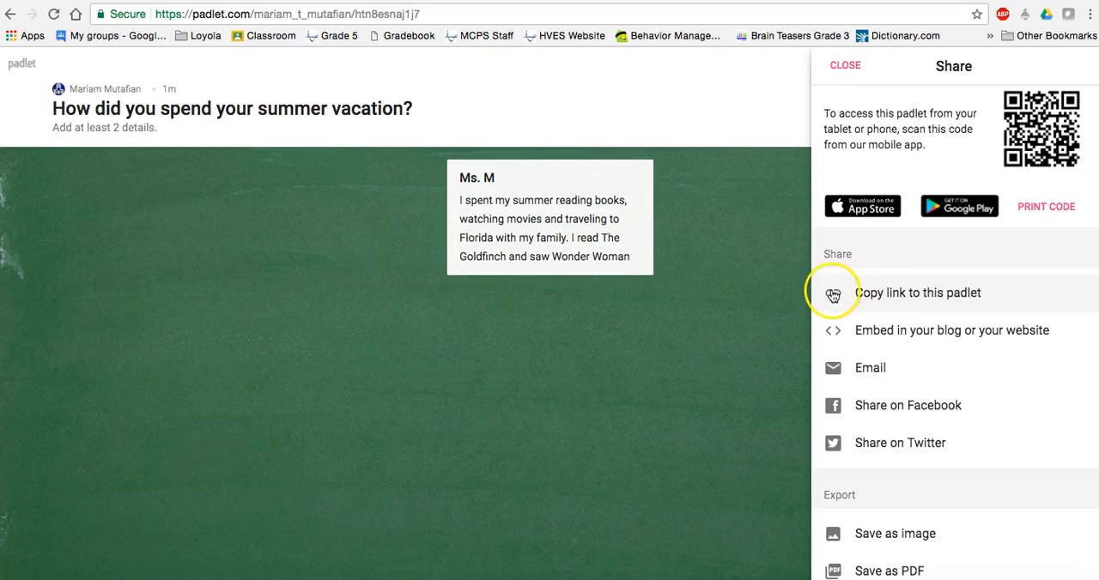
left_click(893, 297)
left_click(894, 296)
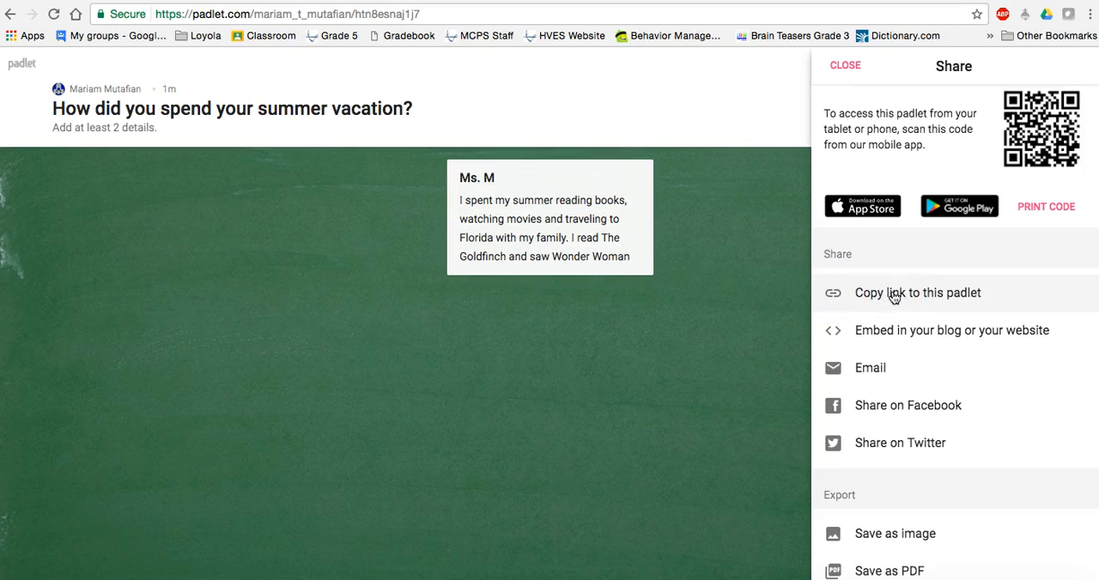
- Open the copied padlet link in a new browser tab
key("super+t")
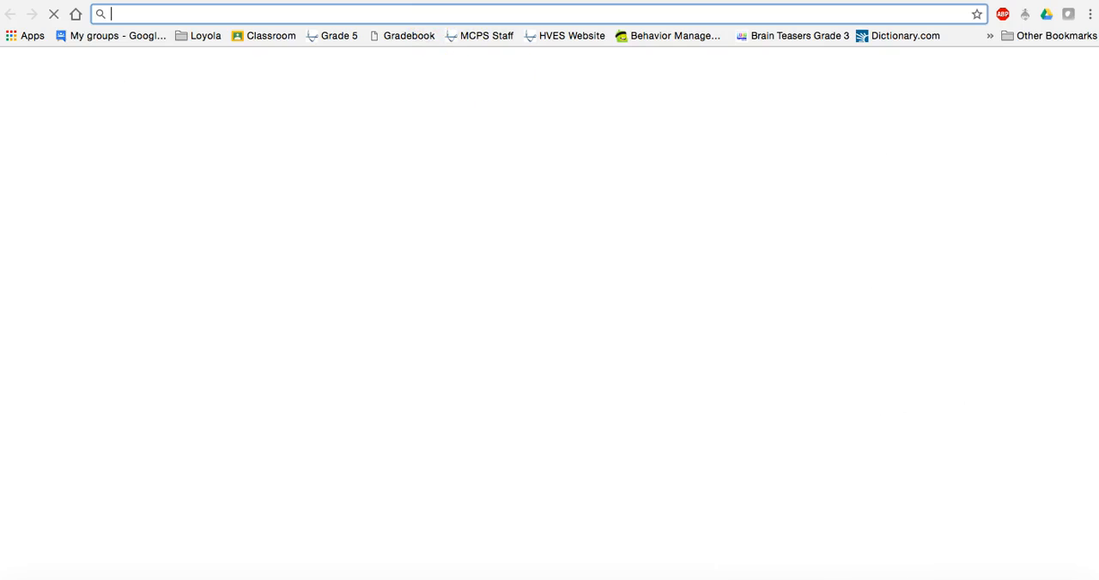
key("Return")
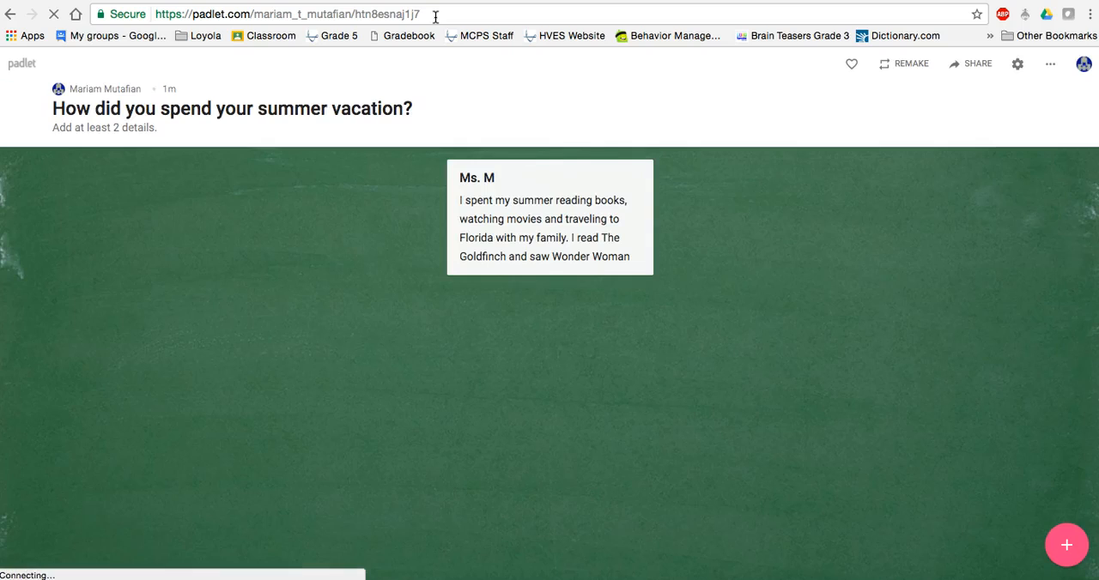